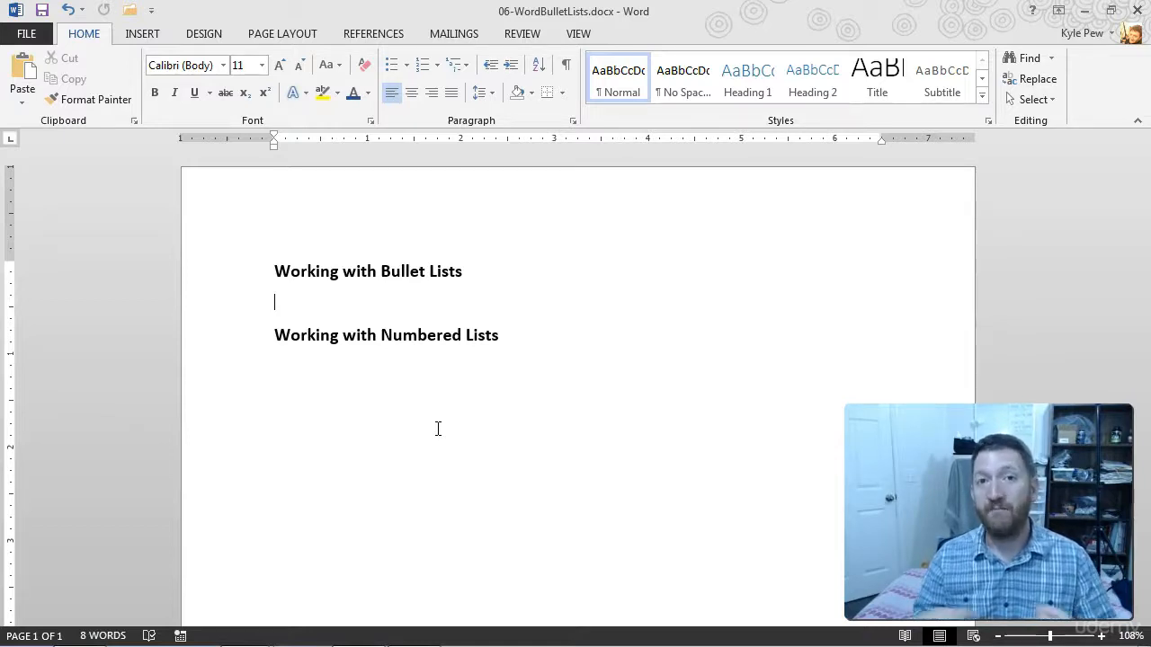
Start a bulleted list under the "Working with Bullet Lists" heading with the items Milk, Bread and Hamburger Buns
{"action": "left_click", "coordinate": [396, 332]}
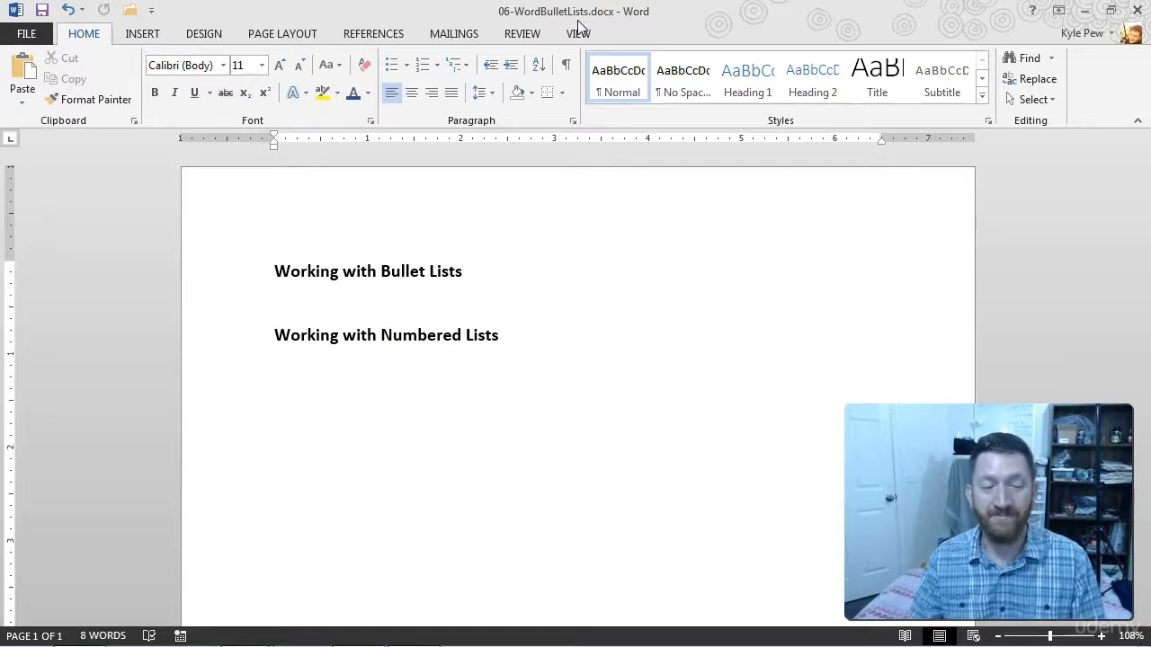
{"action": "left_click", "coordinate": [295, 300]}
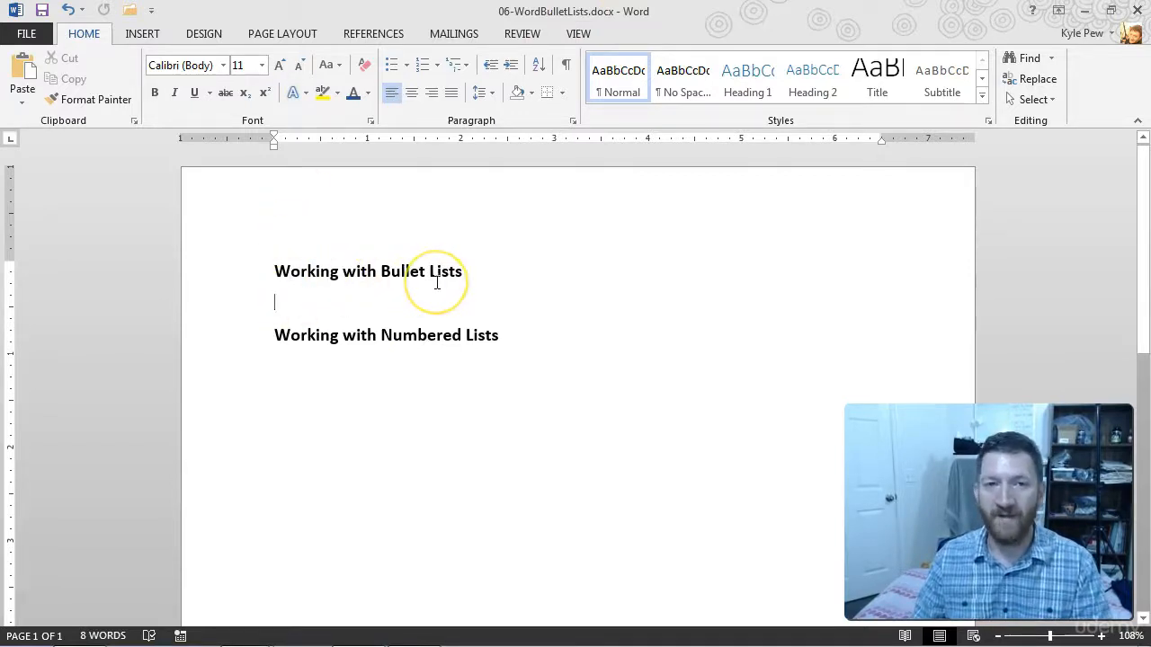
{"action": "left_click", "coordinate": [315, 305]}
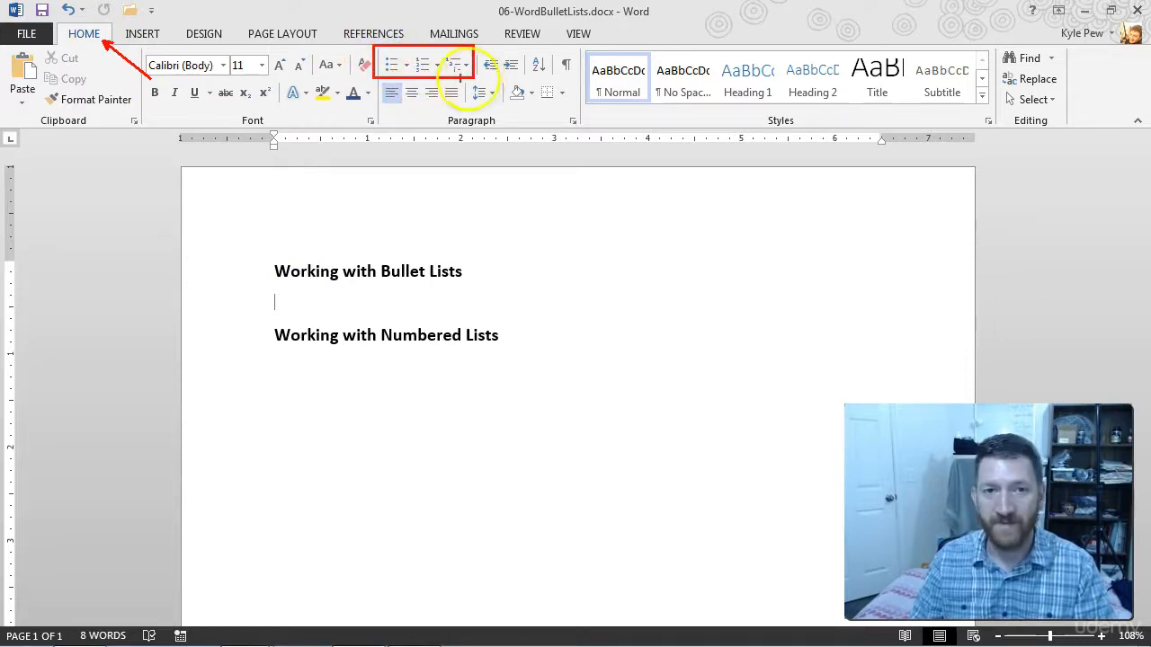
{"action": "left_click_drag", "start_coordinate": [392, 56], "coordinate": [411, 20]}
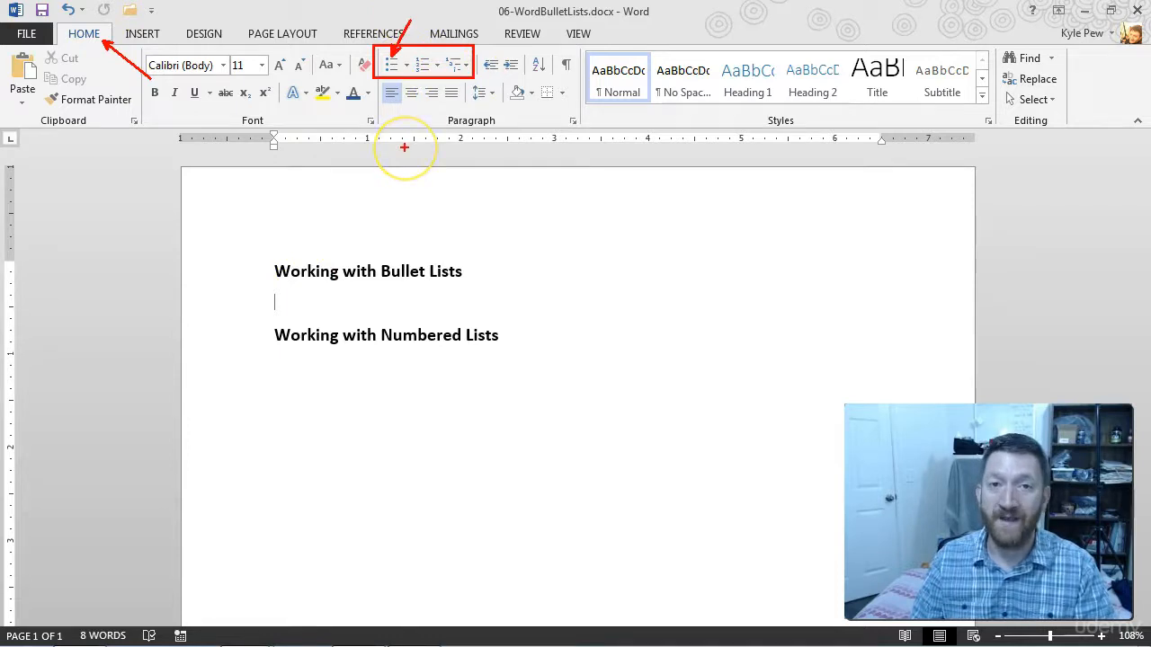
{"action": "key", "text": "Escape"}
{"action": "left_click", "coordinate": [392, 65]}
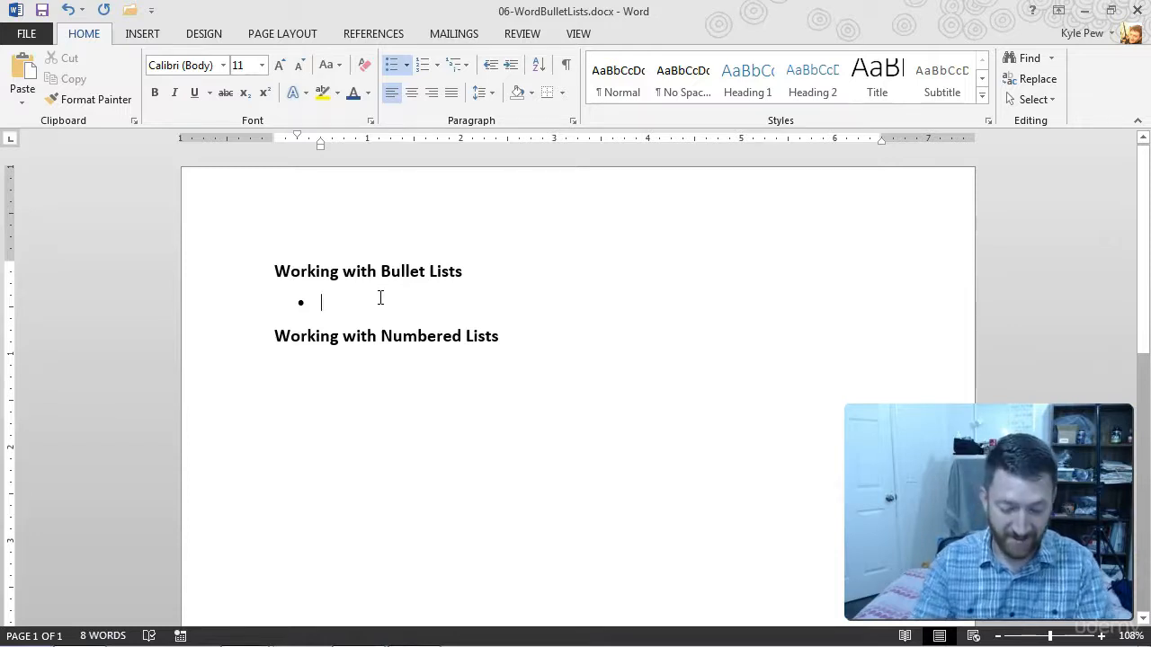
{"action": "type", "text": "Milk"}
{"action": "key", "text": "Return"}
{"action": "type", "text": "Bread"}
{"action": "key", "text": "Return"}
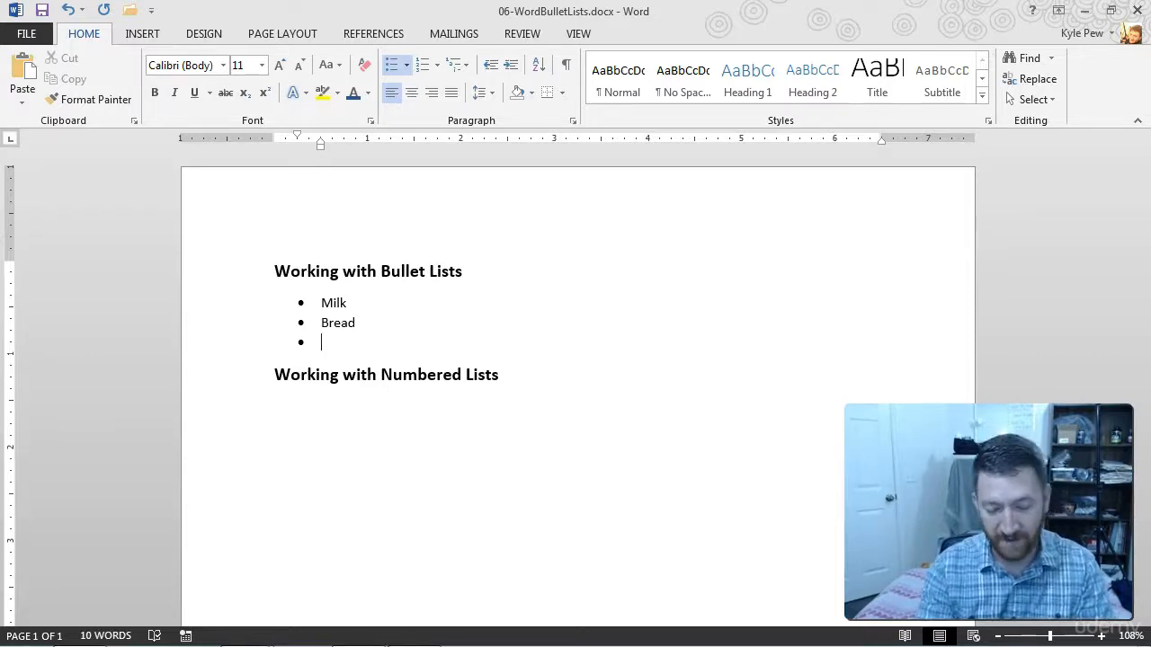
{"action": "type", "text": "Hamburger"}
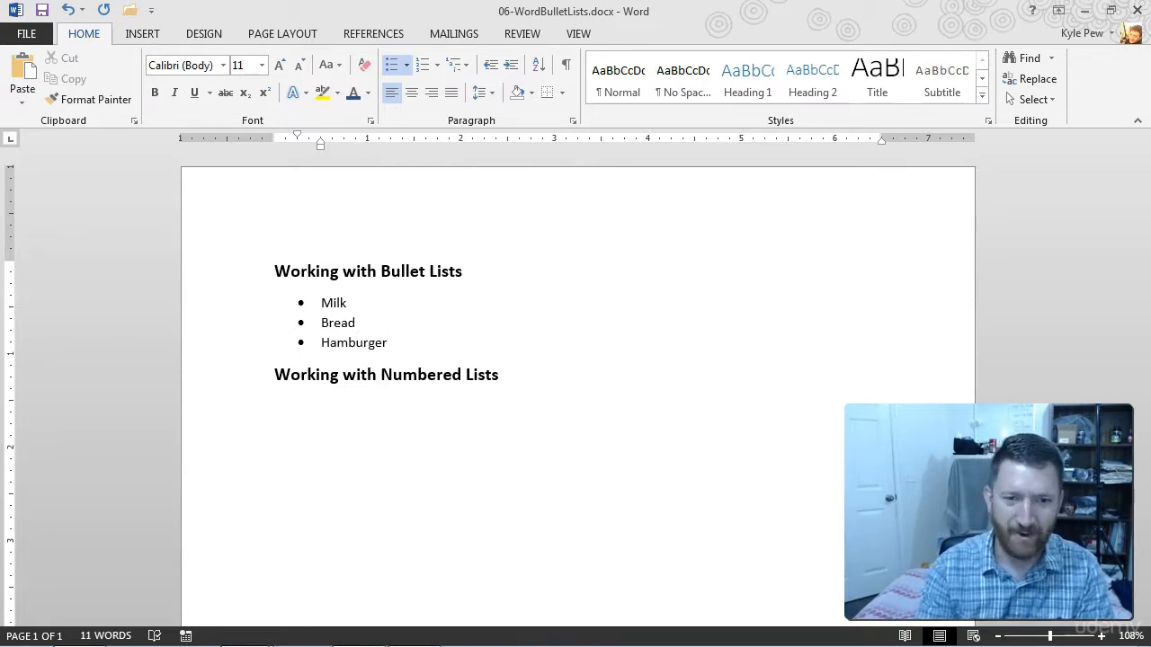
{"action": "type", "text": " Buns"}
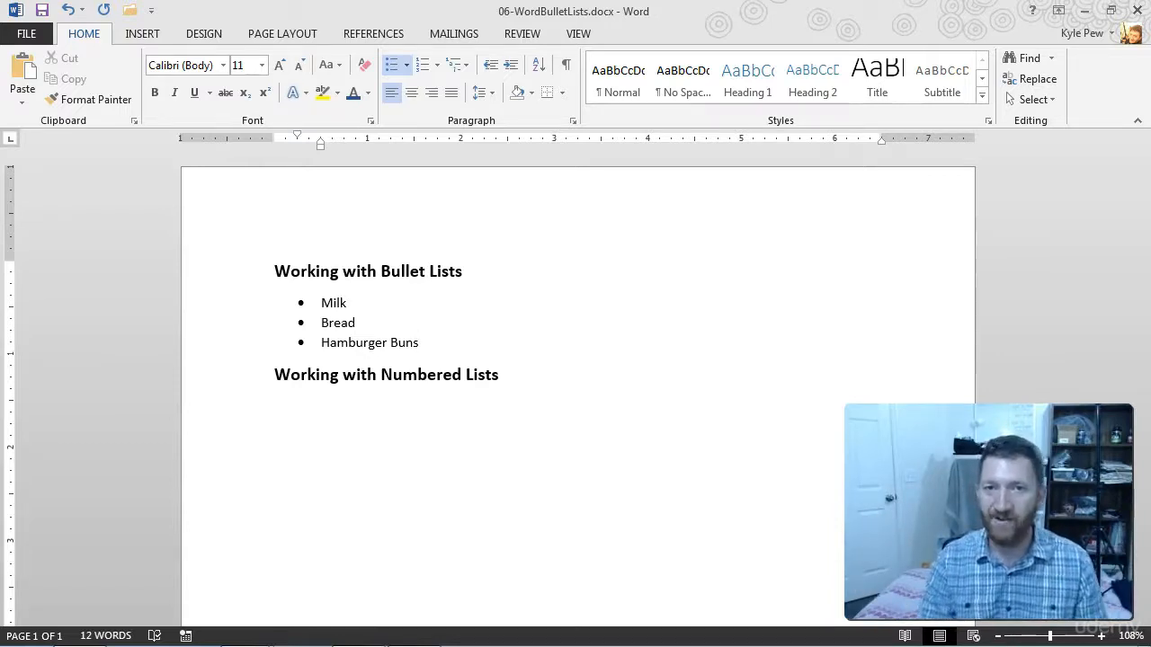
Demote Hamburger Buns to a sub-bullet of Bread and add the sub-bullets "Hot dog buns" and "English muffins" below it
{"action": "left_click", "coordinate": [323, 343]}
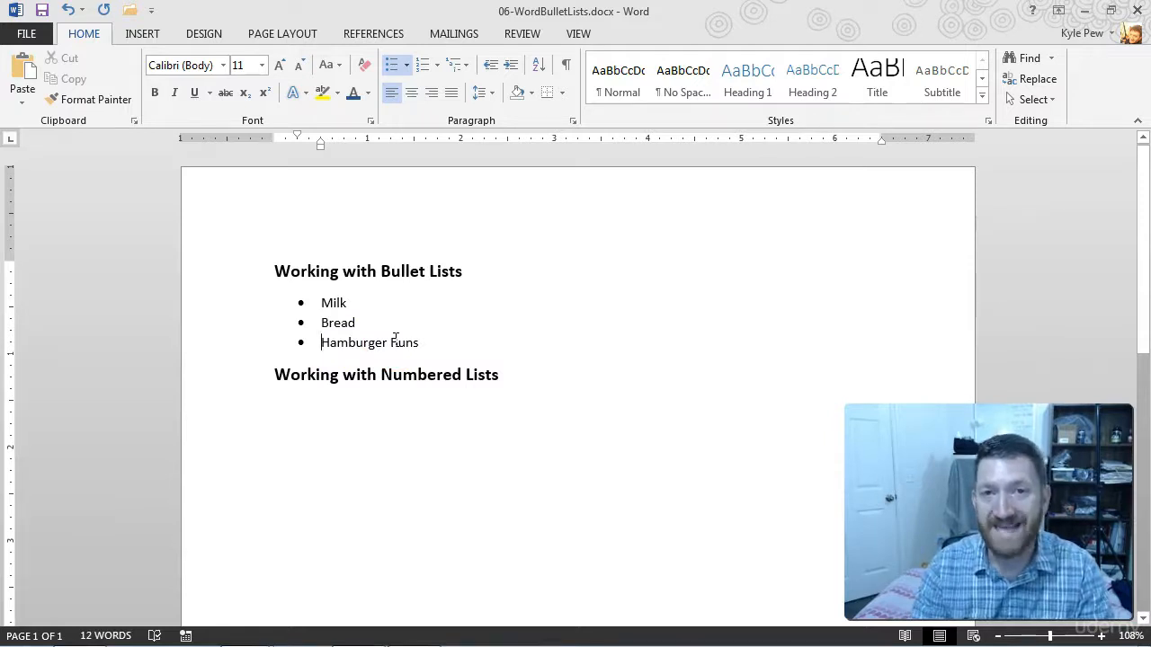
{"action": "key", "text": "Tab"}
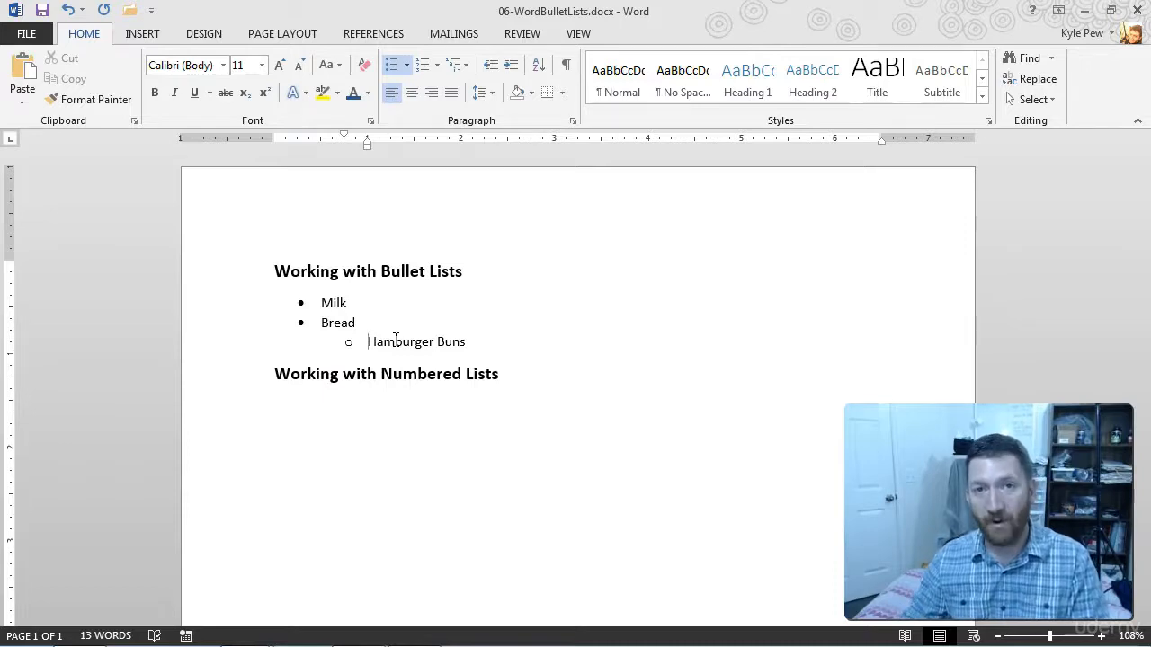
{"action": "left_click", "coordinate": [475, 338]}
{"action": "key", "text": "Return"}
{"action": "type", "text": "Hot d"}
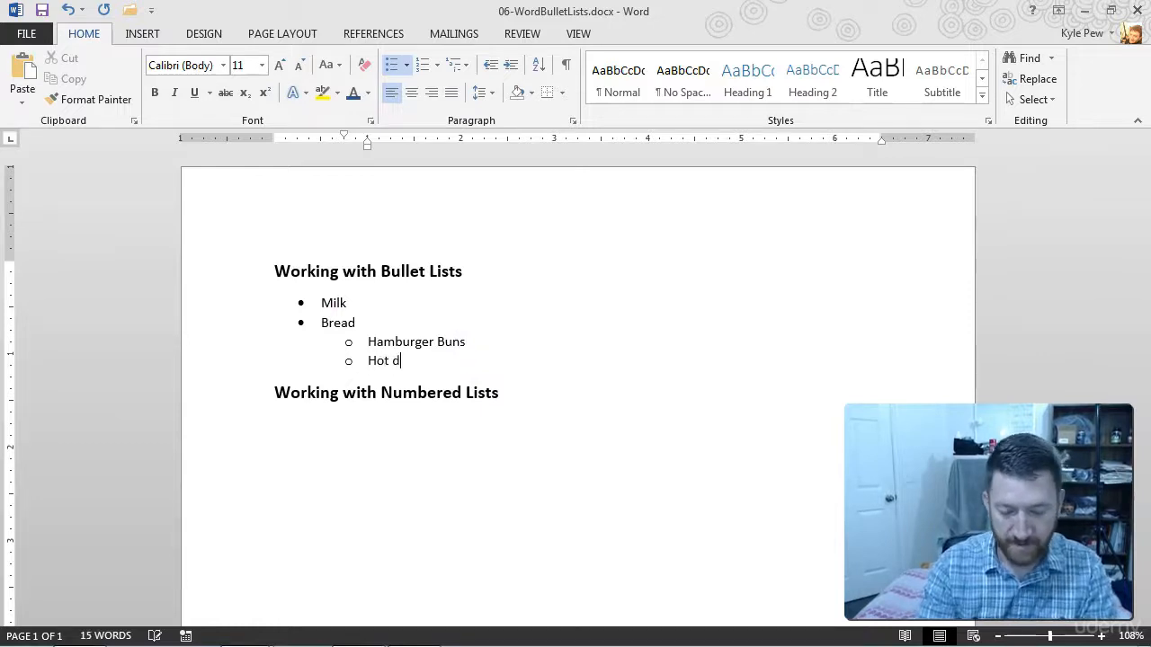
{"action": "type", "text": "og buns"}
{"action": "key", "text": "Return"}
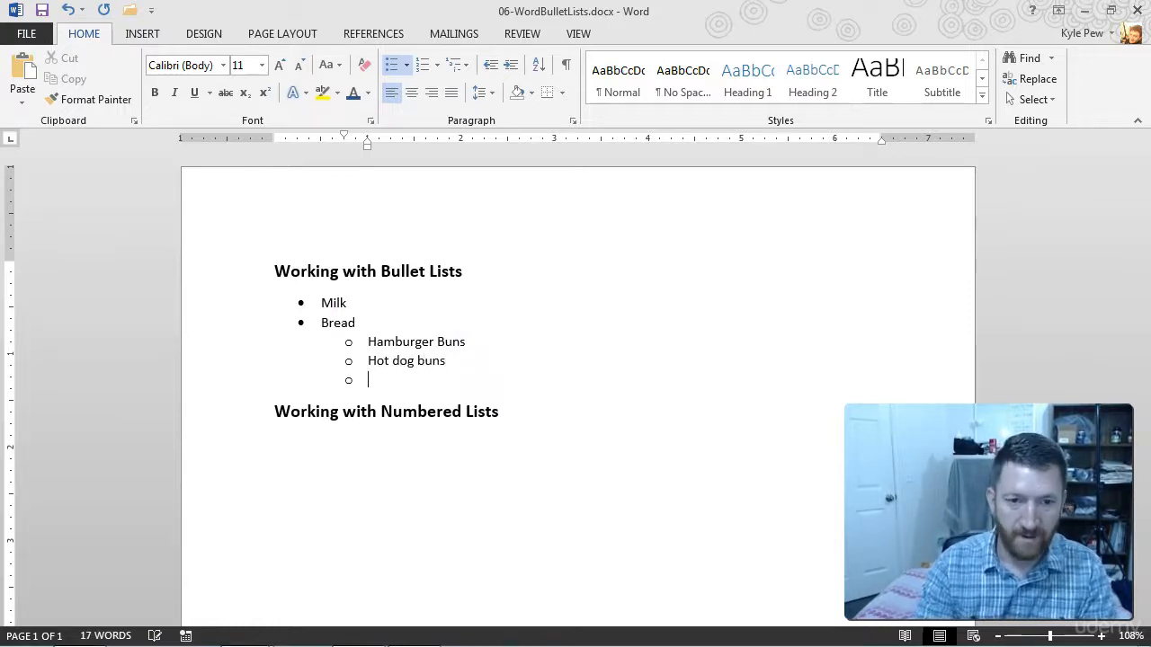
{"action": "type", "text": "english muffins"}
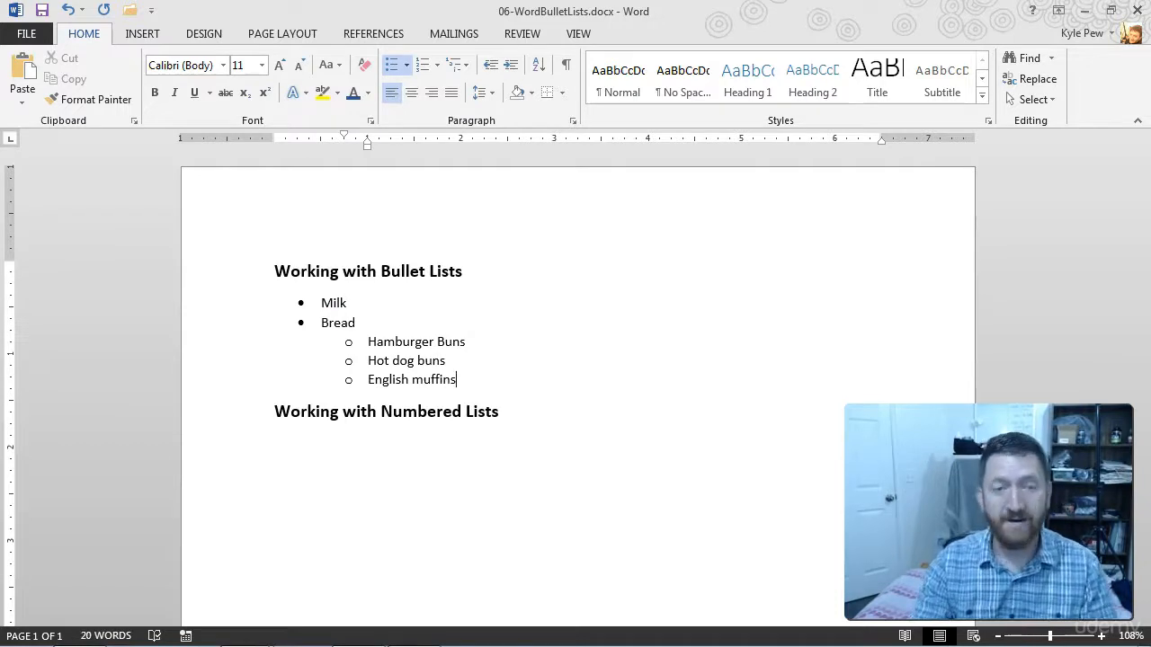
Return to the top bullet level after English muffins and add the items Eggs and Candy
{"action": "key", "text": "Return"}
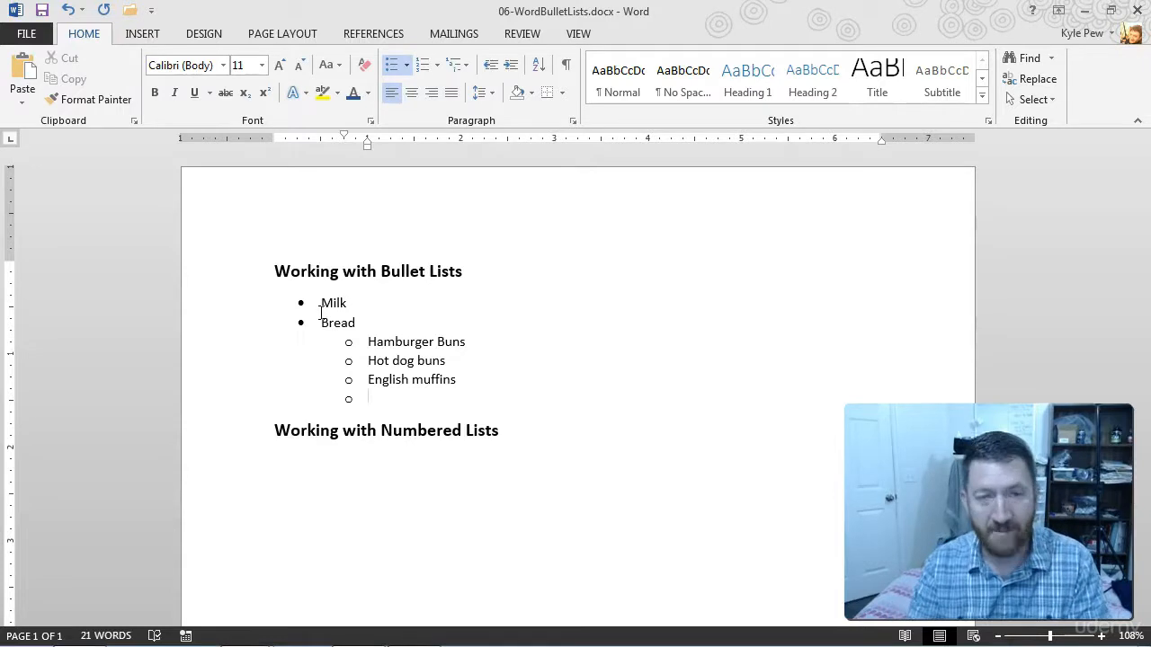
{"action": "key", "text": "shift+Tab"}
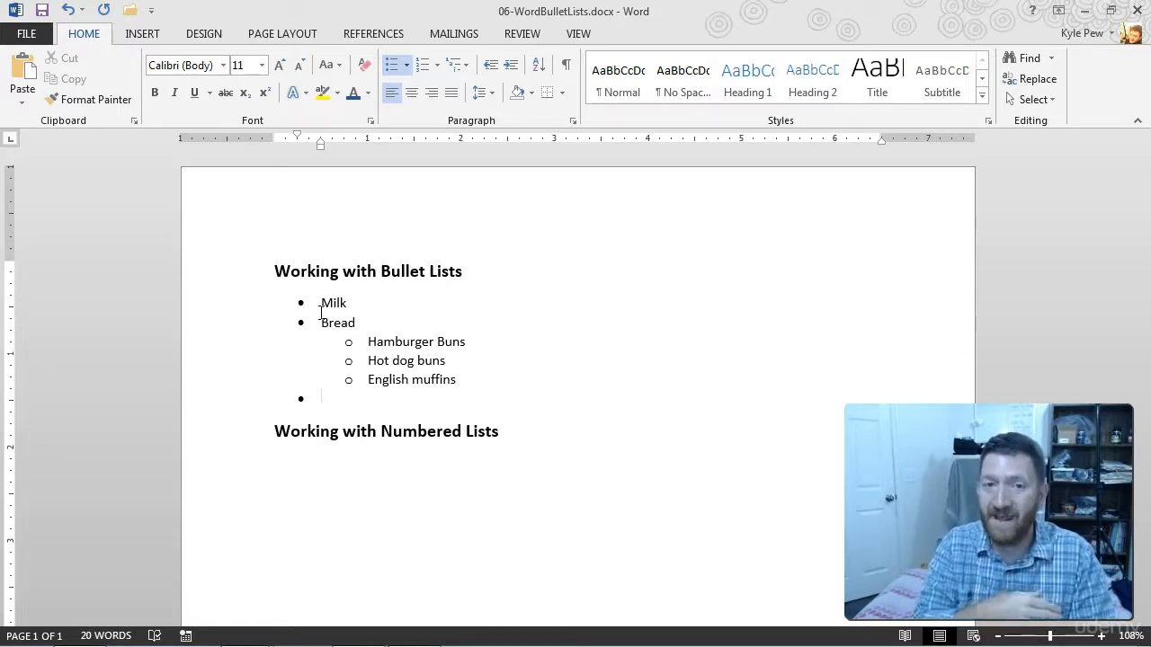
{"action": "type", "text": "Eggs"}
{"action": "key", "text": "Return"}
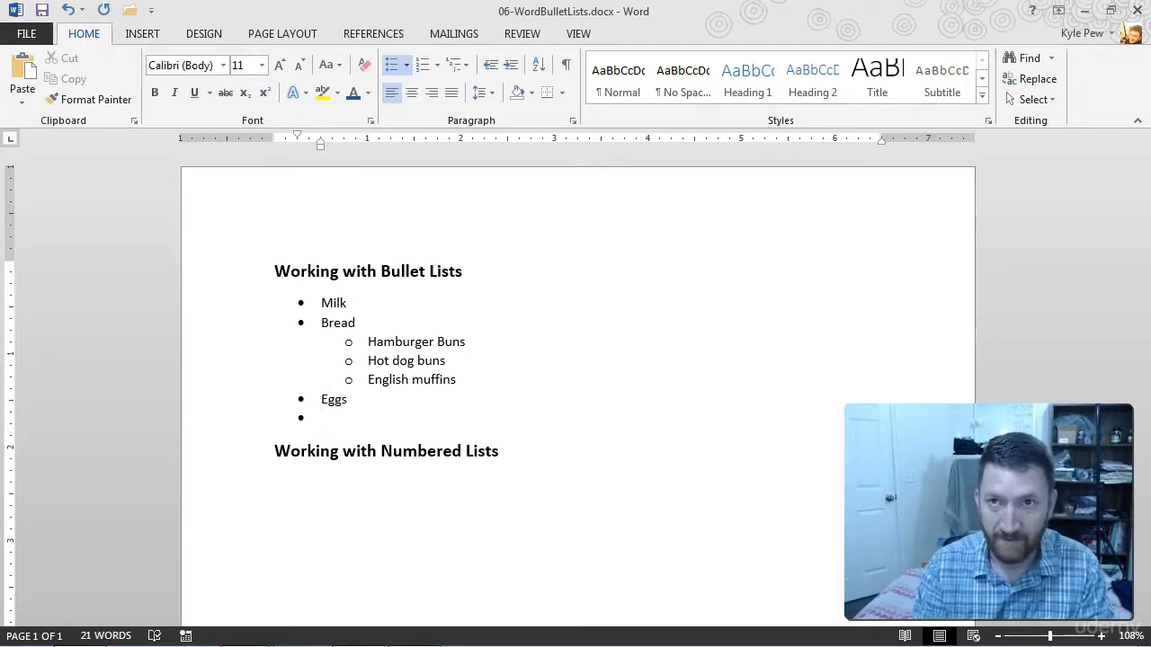
{"action": "type", "text": "Candy"}
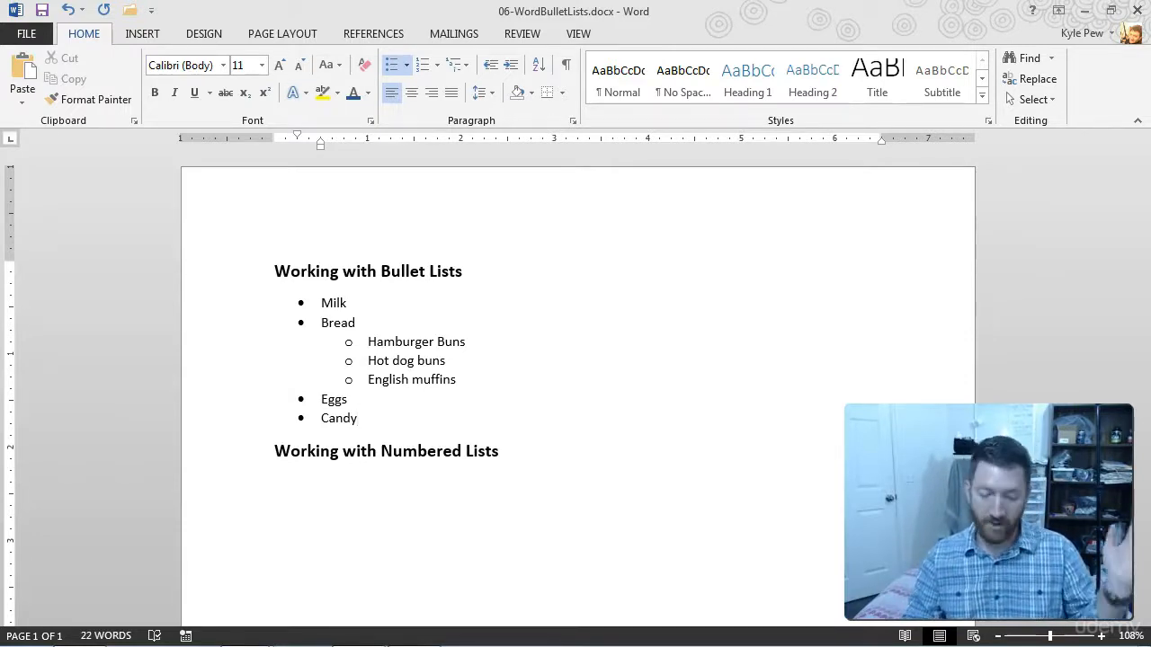
End the bulleted list after Candy with an unbulleted blank line moved back to the left margin
{"action": "key", "text": "Return"}
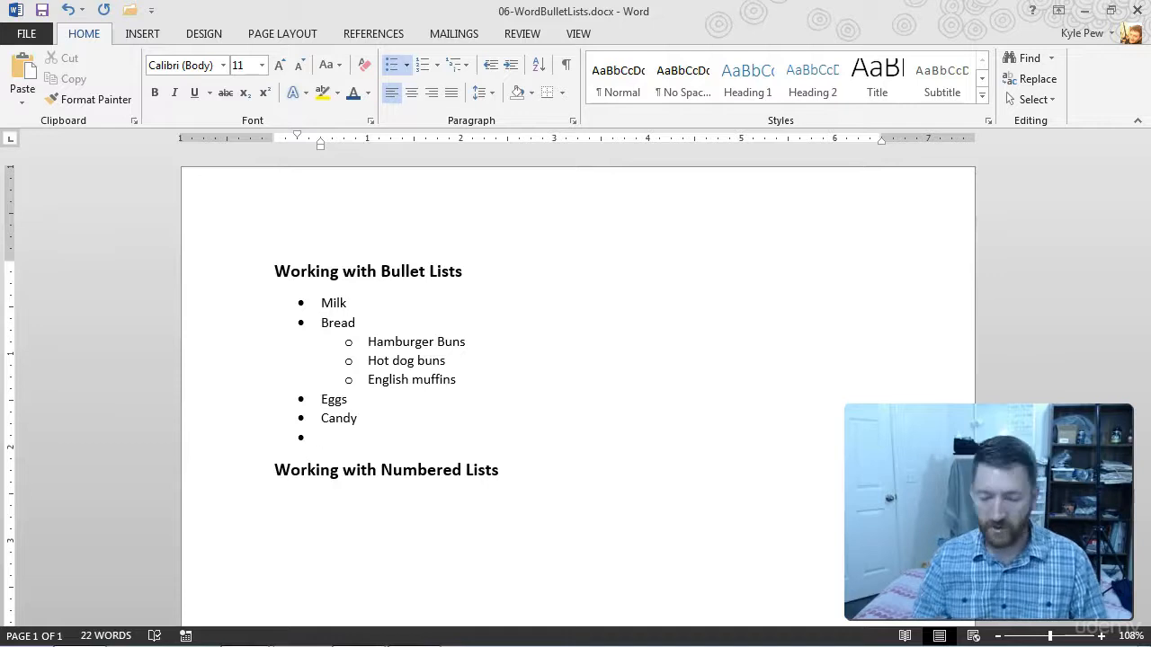
{"action": "key", "text": "BackSpace"}
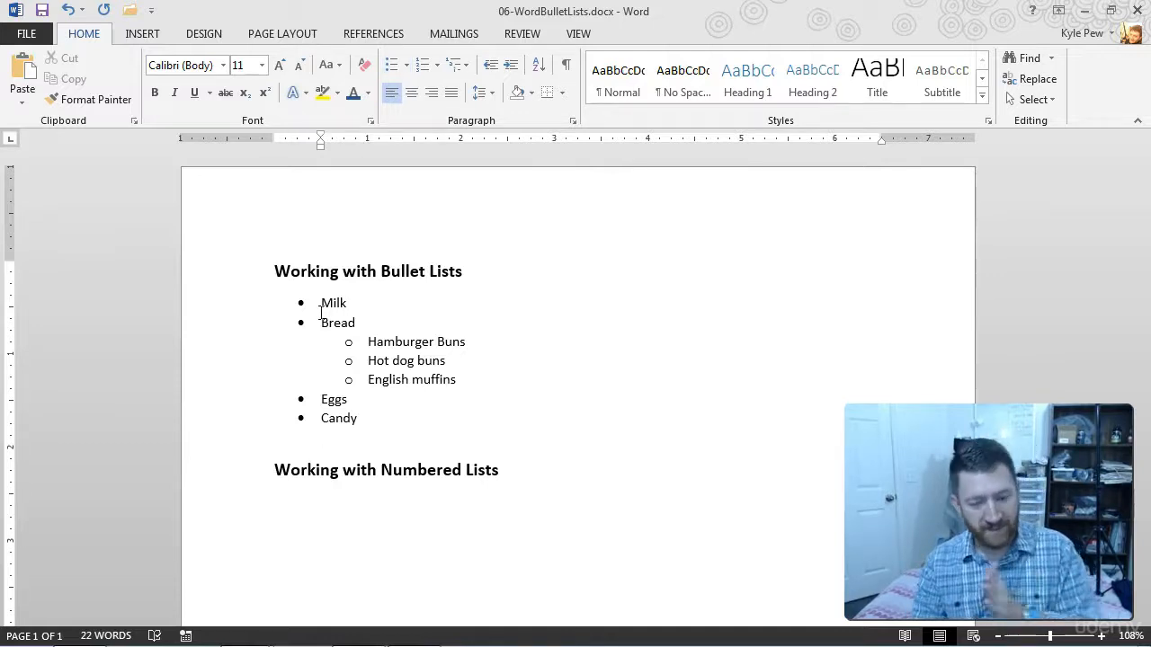
{"action": "key", "text": "BackSpace"}
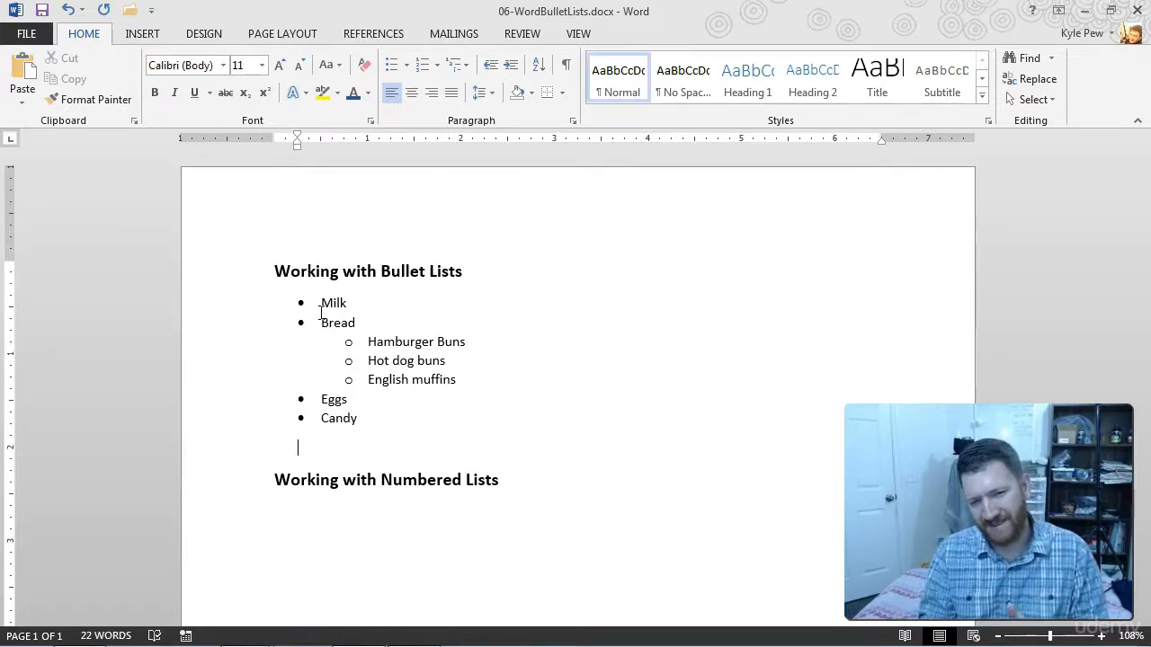
{"action": "key", "text": "BackSpace"}
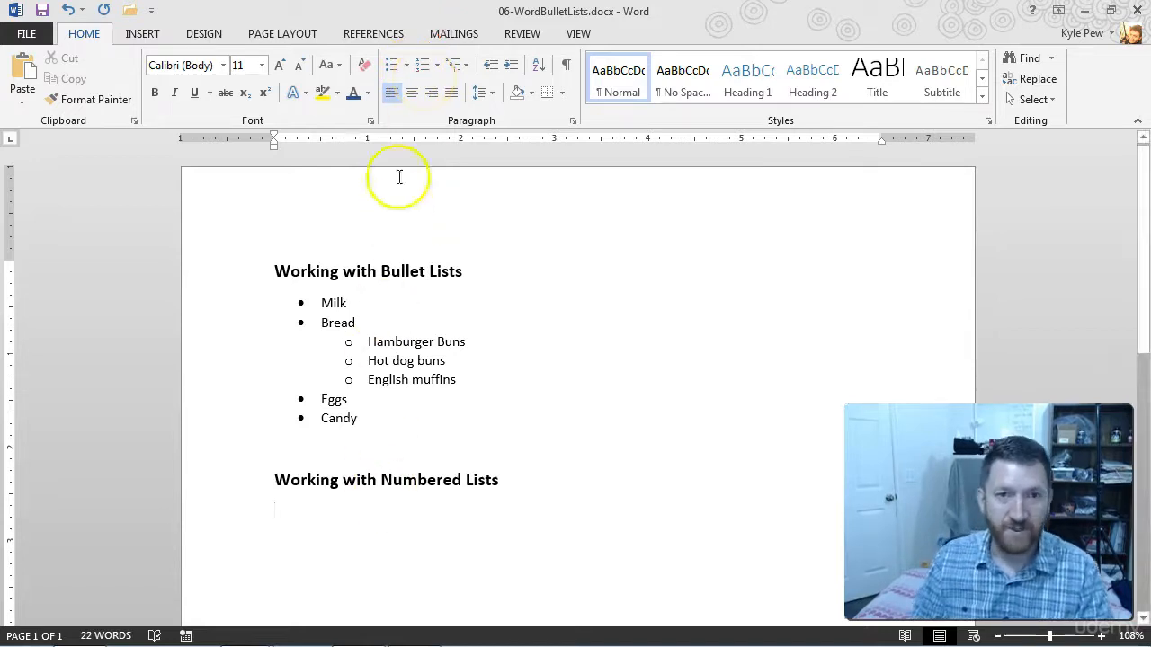
Start a numbered list under the "Working with Numbered Lists" heading with "New Proposal Document creation", correcting the spelling of Proposal
{"action": "left_click", "coordinate": [419, 64]}
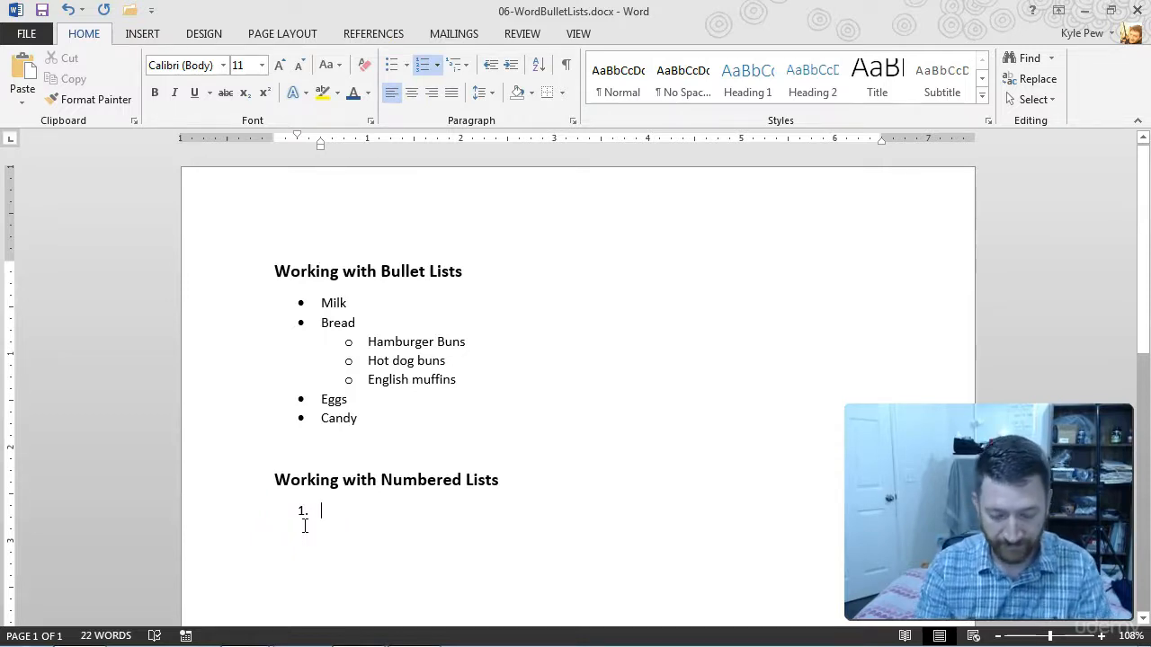
{"action": "type", "text": "D"}
{"action": "key", "text": "BackSpace"}
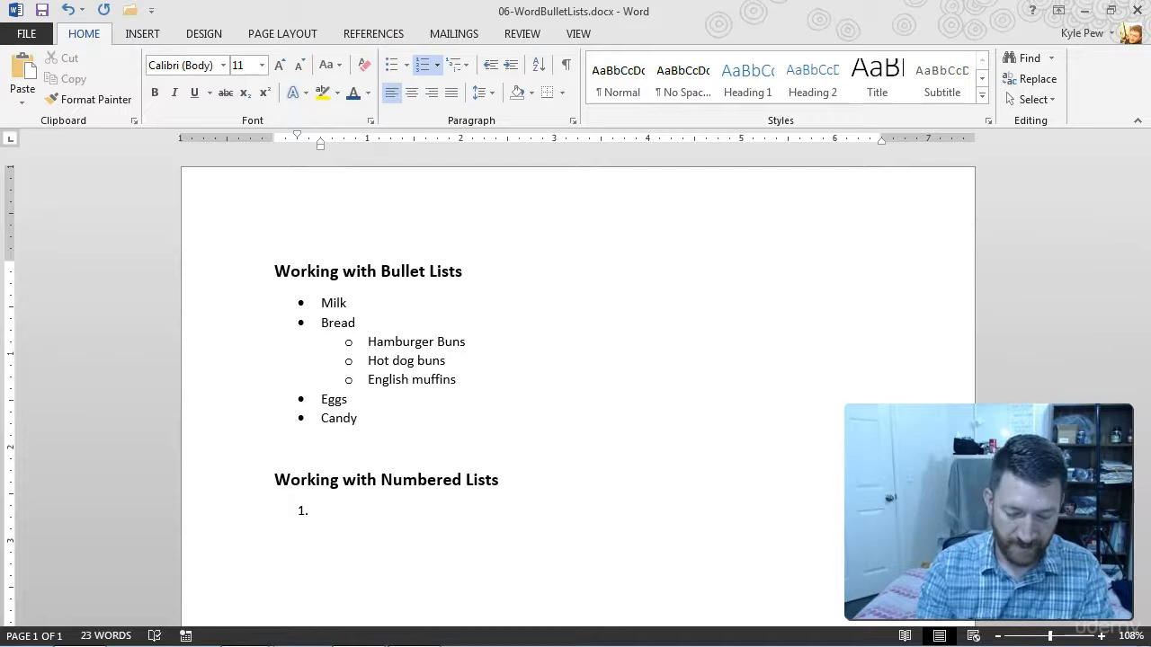
{"action": "type", "text": "New Propoal Document"}
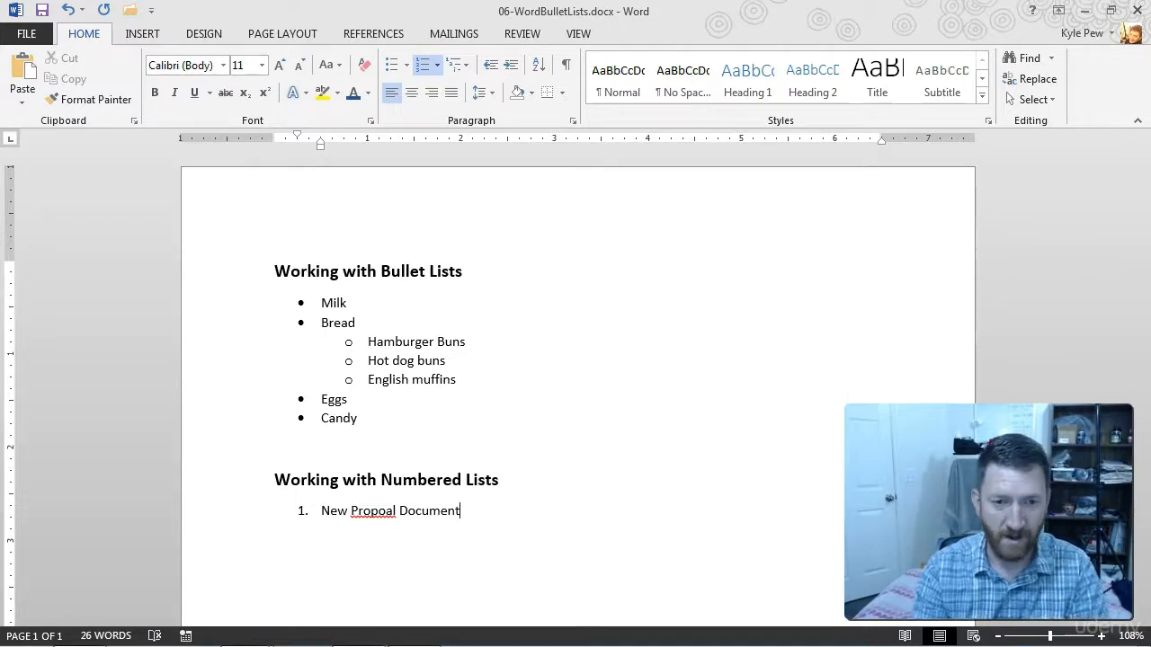
{"action": "type", "text": " creation"}
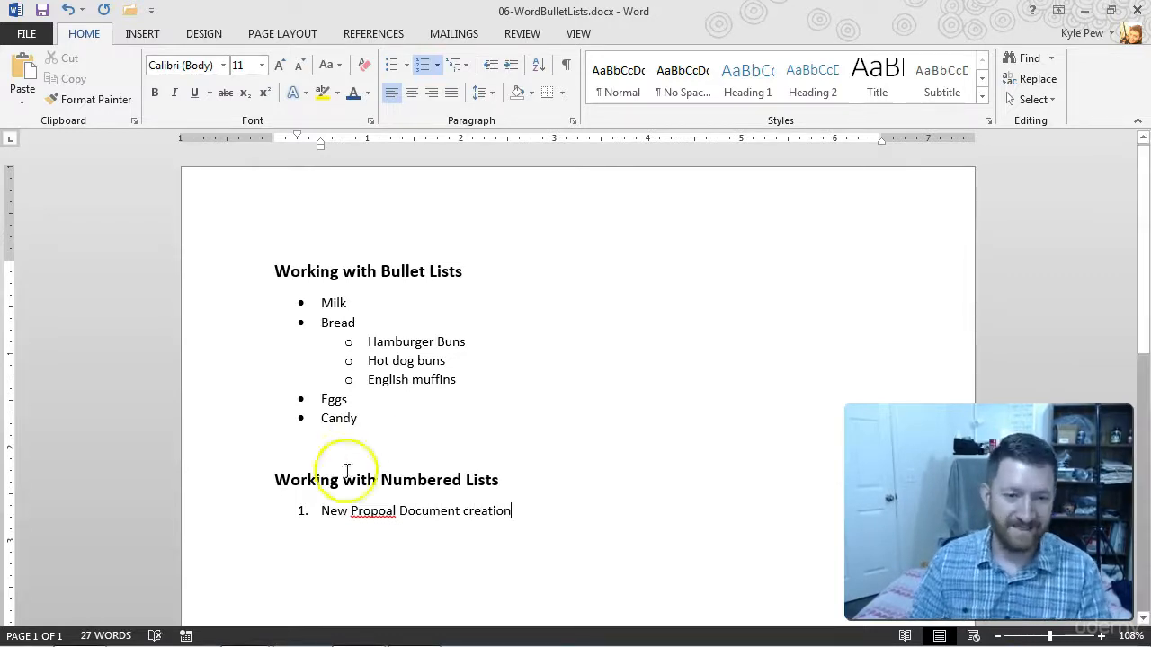
{"action": "right_click", "coordinate": [363, 510]}
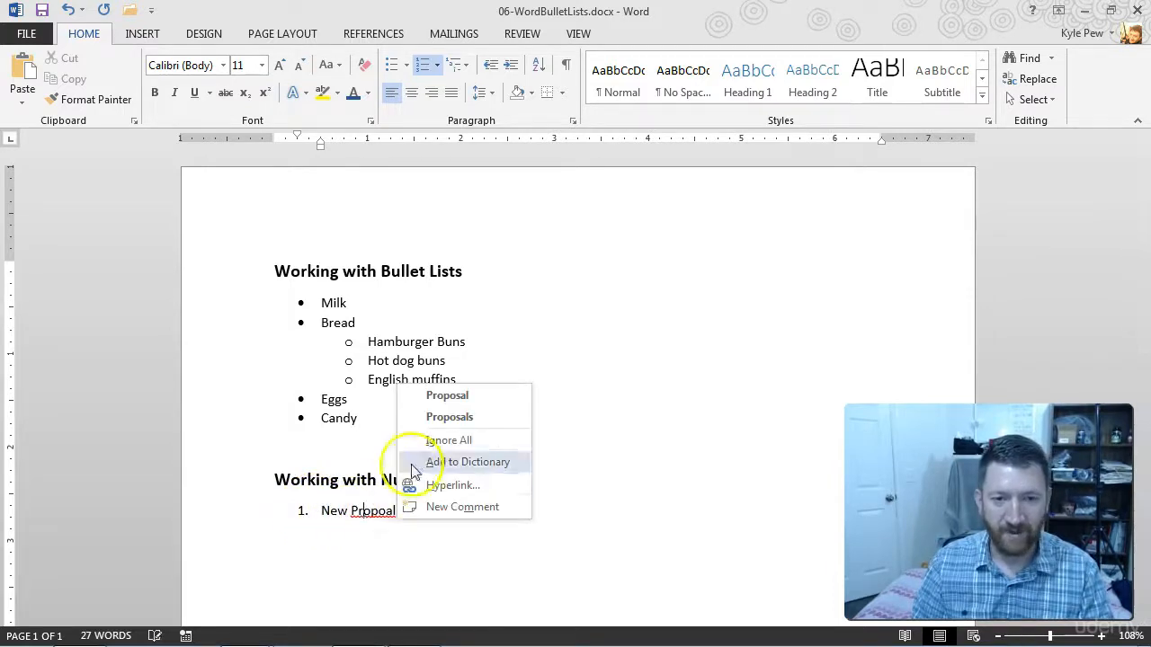
{"action": "left_click", "coordinate": [457, 399]}
Add a second numbered item "Create new workflow" with the lettered sub-items "Generate Emails" and "Create Tasks"
{"action": "left_click", "coordinate": [534, 511]}
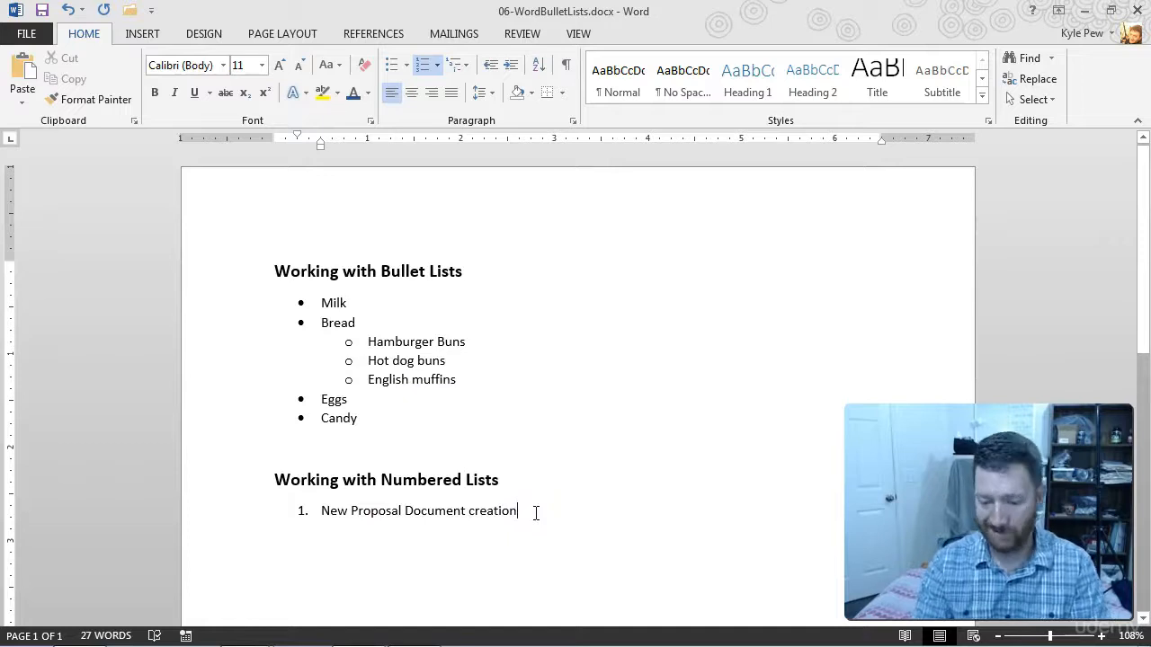
{"action": "key", "text": "Return"}
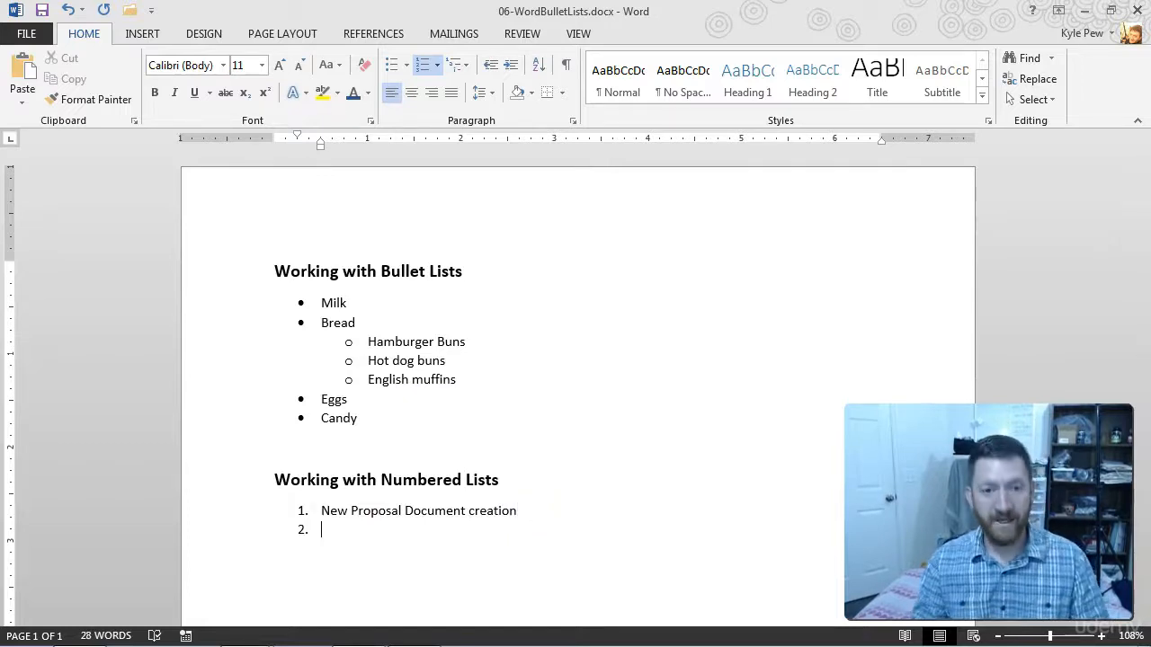
{"action": "type", "text": "Create new workflow"}
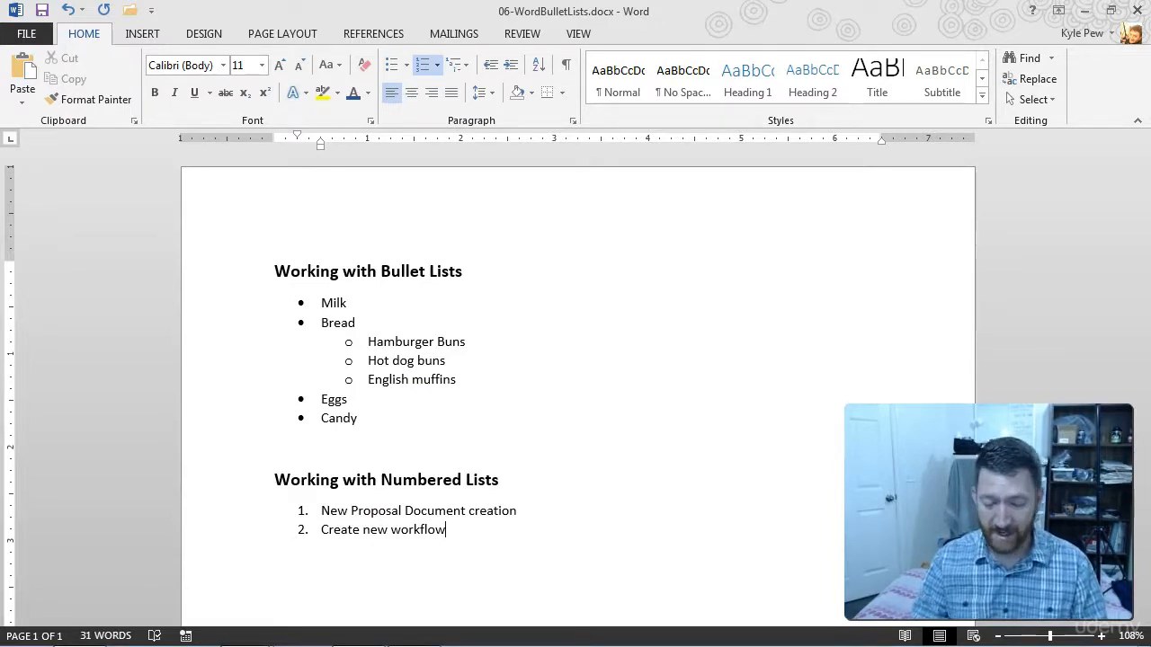
{"action": "key", "text": "Return"}
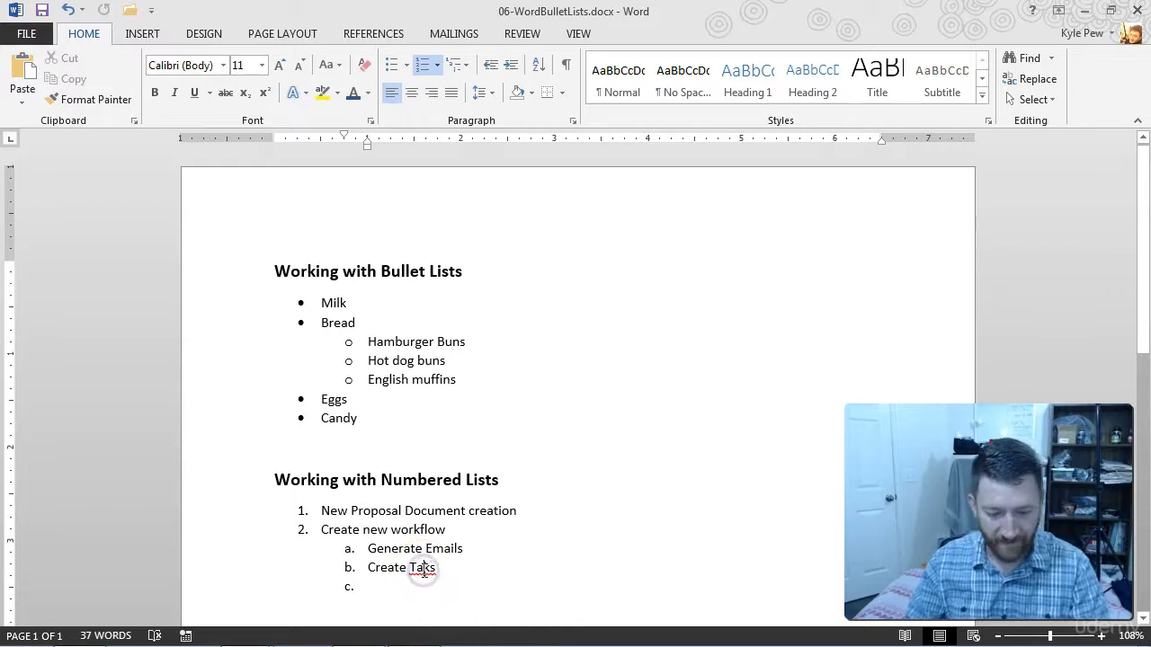
{"action": "type", "text": "s"}
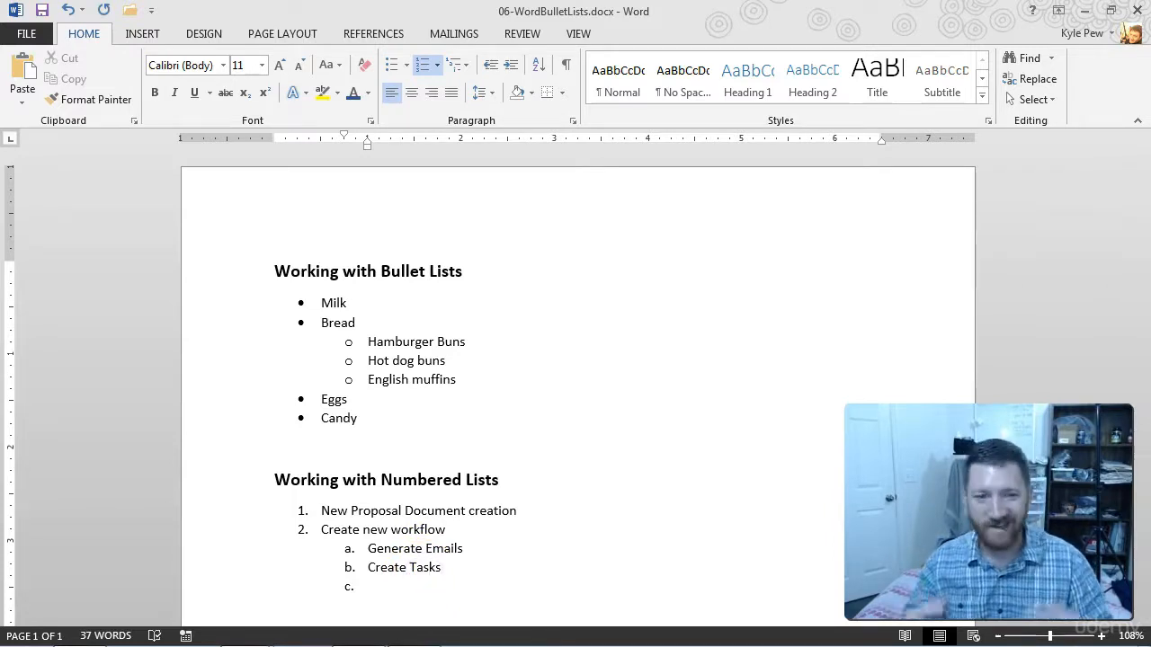
Promote the empty sub-item below Create Tasks to the main numbering level and enter "Continue my list"
{"action": "left_click", "coordinate": [402, 589]}
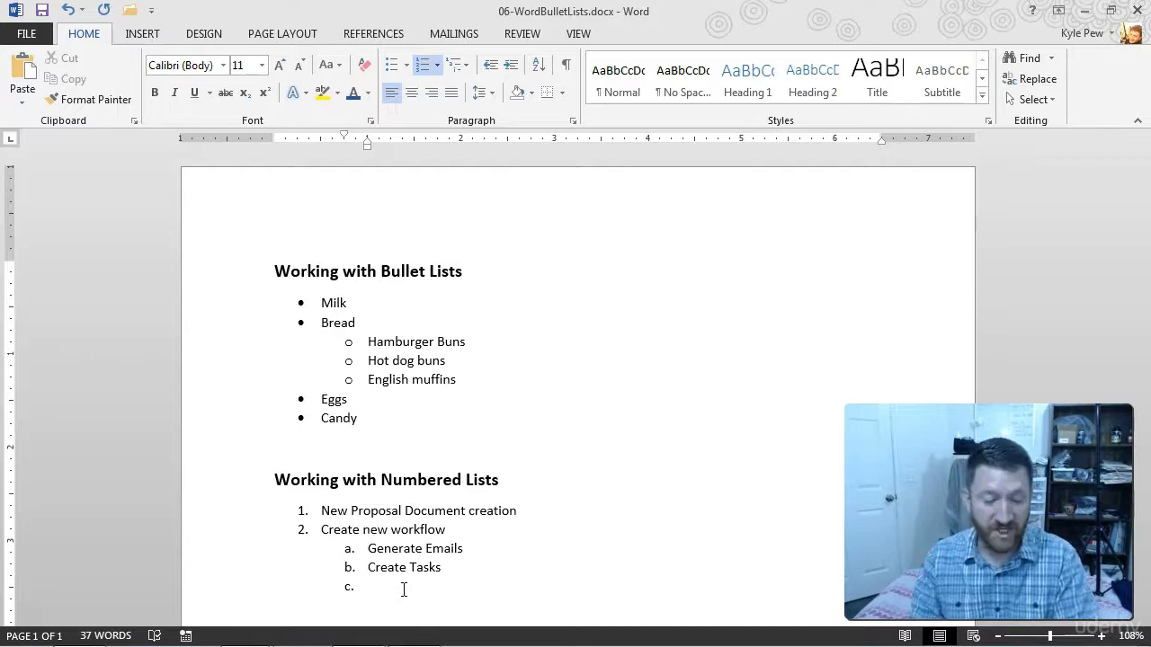
{"action": "key", "text": "shift+Tab"}
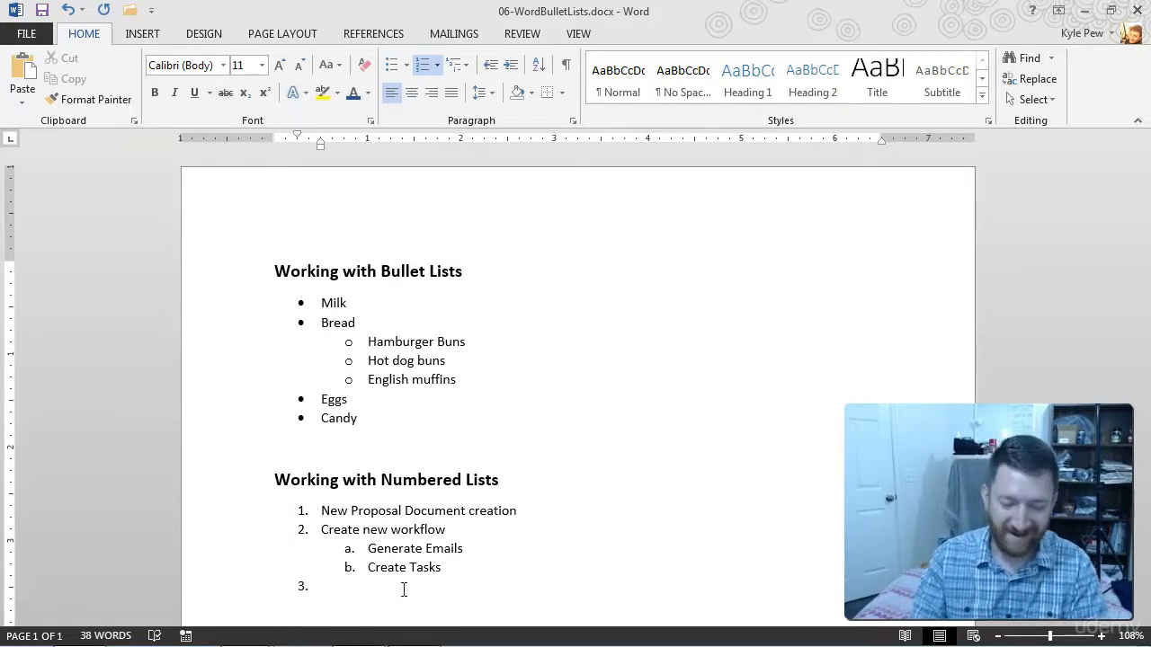
{"action": "type", "text": "Continue my list"}
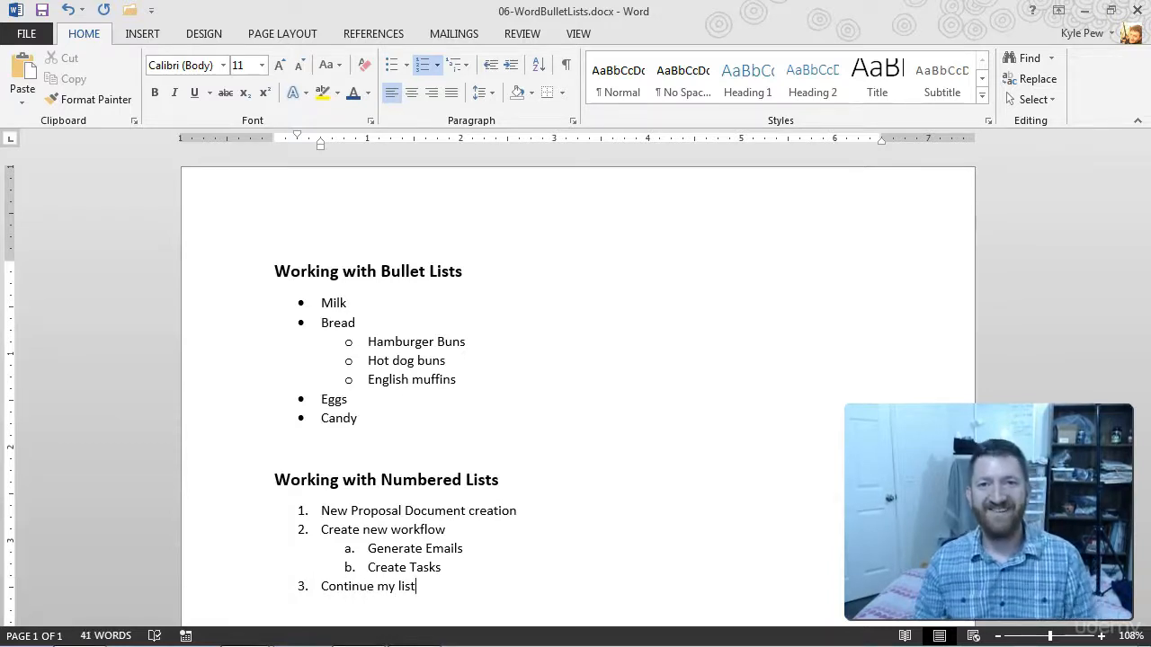